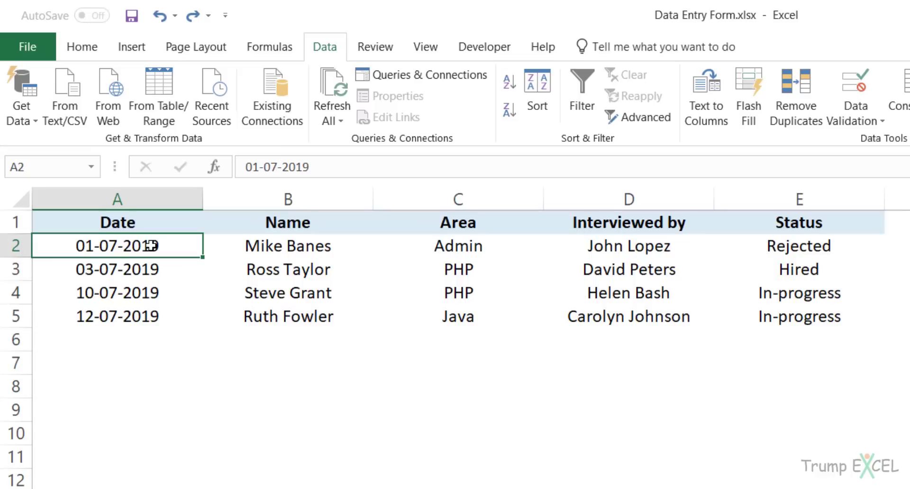
Select the dates in A2:A5, then open the Customize Quick Access Toolbar settings.
{"action": "left_click_drag", "start_coordinate": [153, 246], "coordinate": [151, 313]}
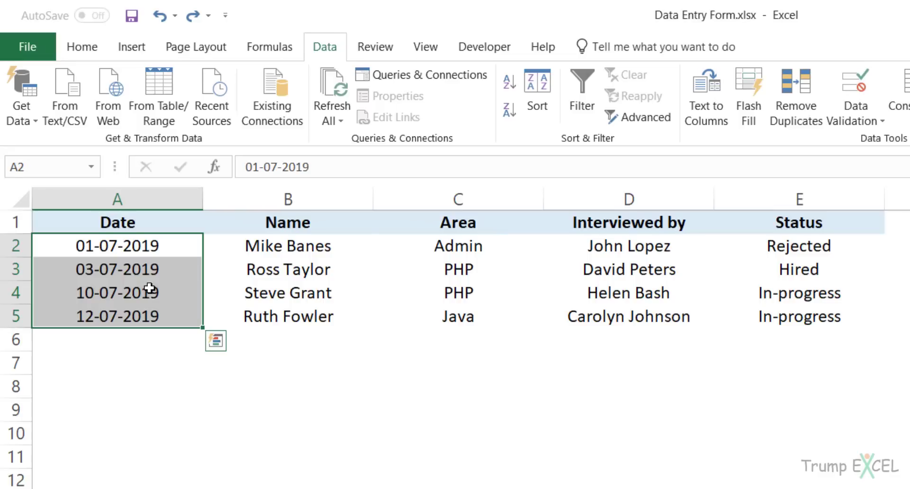
{"action": "left_click", "coordinate": [150, 249]}
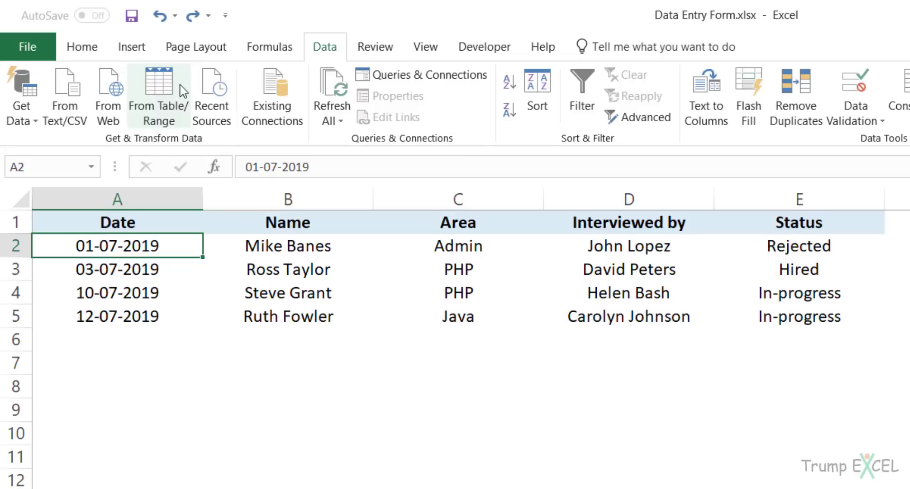
{"action": "right_click", "coordinate": [270, 47]}
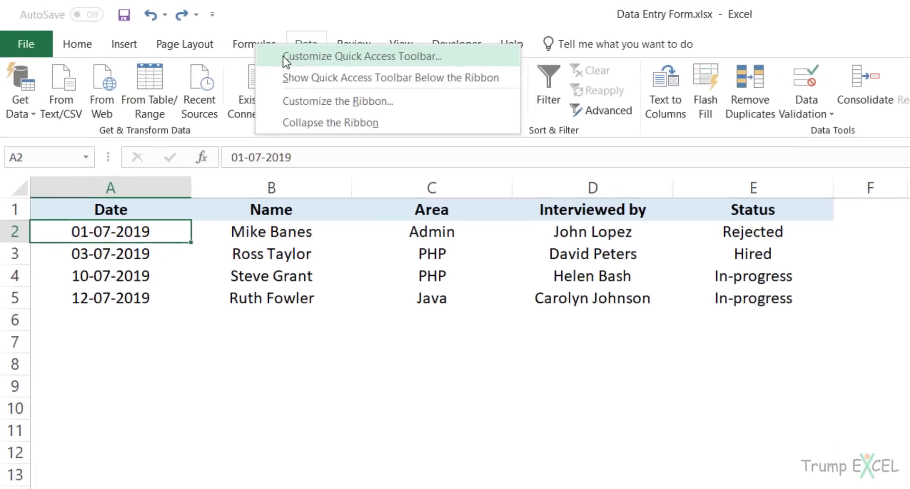
{"action": "left_click", "coordinate": [303, 60]}
{"action": "left_click_drag", "start_coordinate": [318, 37], "coordinate": [317, 33]}
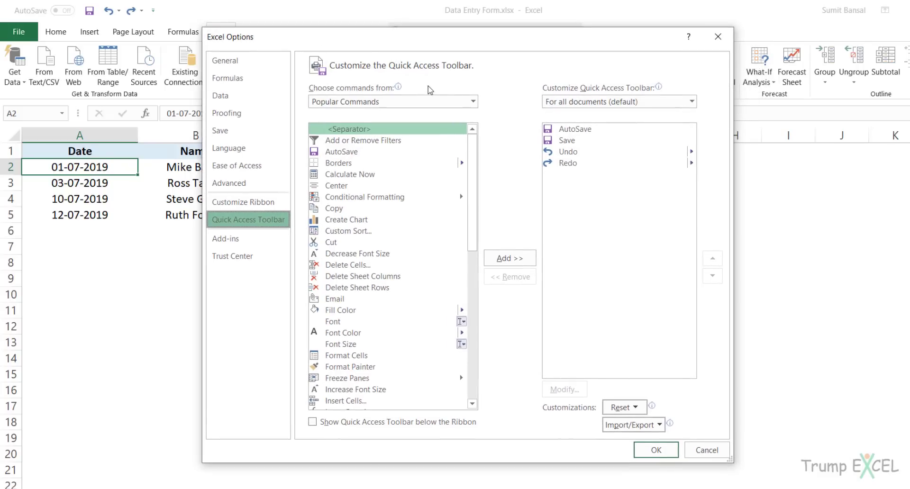
Add the Form... command from All Commands to the Quick Access Toolbar and confirm.
{"action": "left_click", "coordinate": [428, 102]}
{"action": "left_click", "coordinate": [398, 140]}
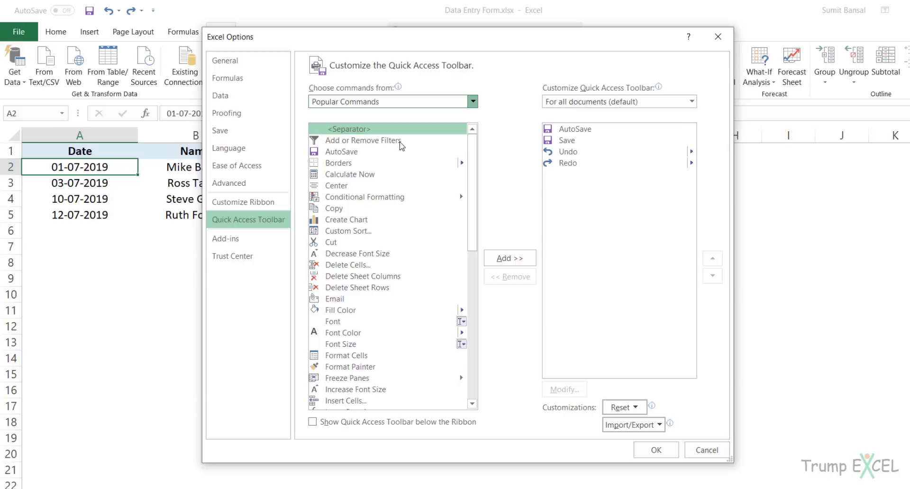
{"action": "left_click_drag", "start_coordinate": [471, 141], "coordinate": [474, 230]}
{"action": "left_click", "coordinate": [341, 291]}
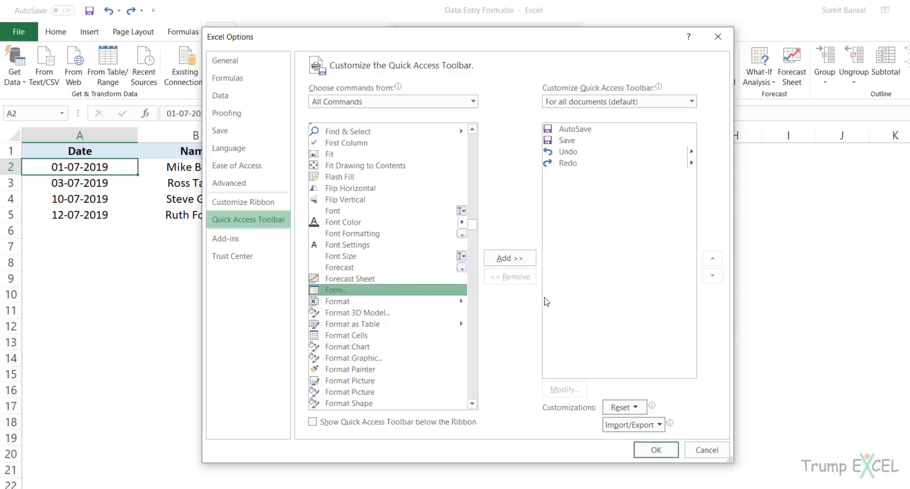
{"action": "left_click", "coordinate": [509, 258]}
{"action": "left_click", "coordinate": [655, 451]}
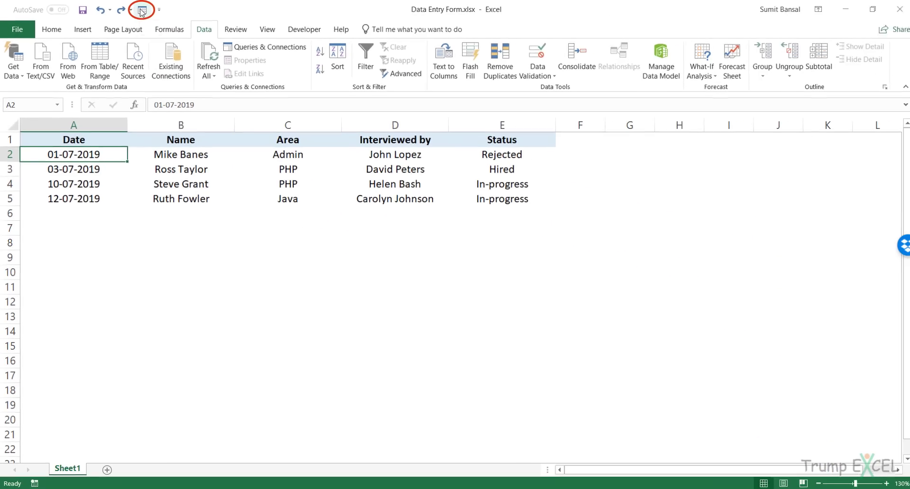
Preview and close the data form, then select the data range A1:E5.
{"action": "left_click", "coordinate": [141, 12]}
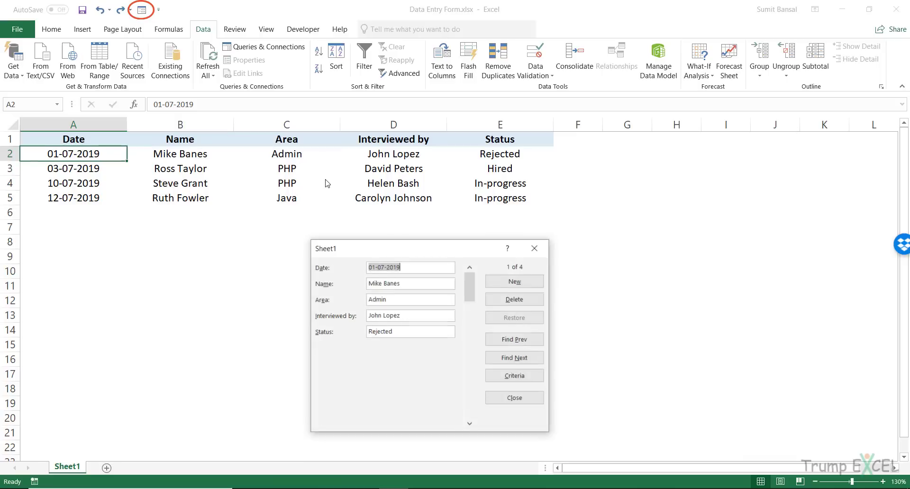
{"action": "left_click", "coordinate": [535, 248]}
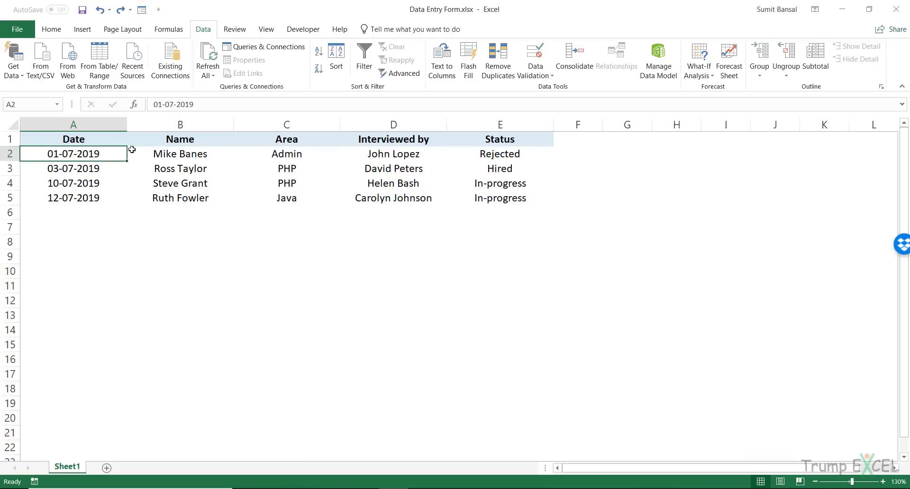
{"action": "left_click_drag", "start_coordinate": [96, 139], "coordinate": [471, 197]}
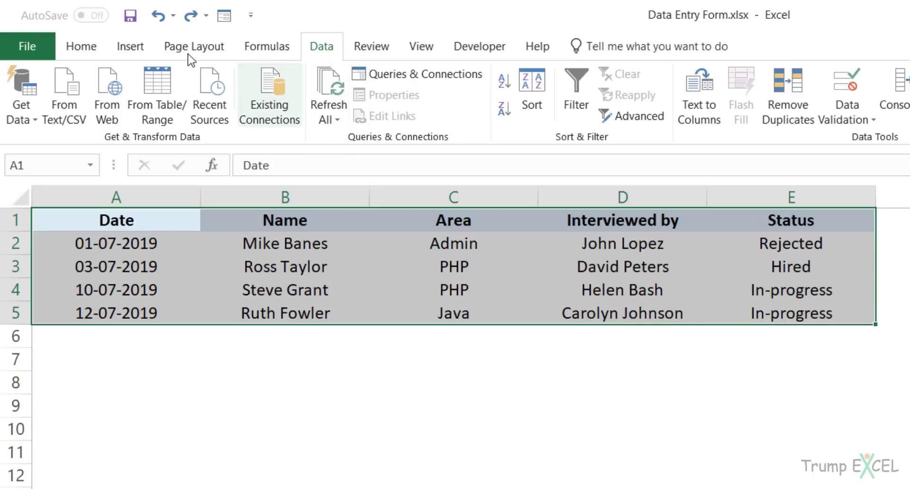
Convert the selected range into an Excel table with headers.
{"action": "left_click", "coordinate": [134, 47]}
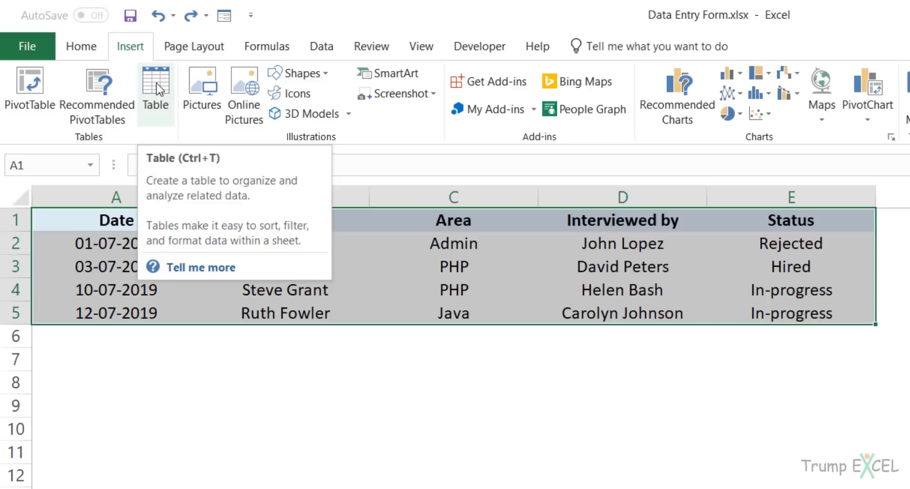
{"action": "left_click", "coordinate": [157, 89]}
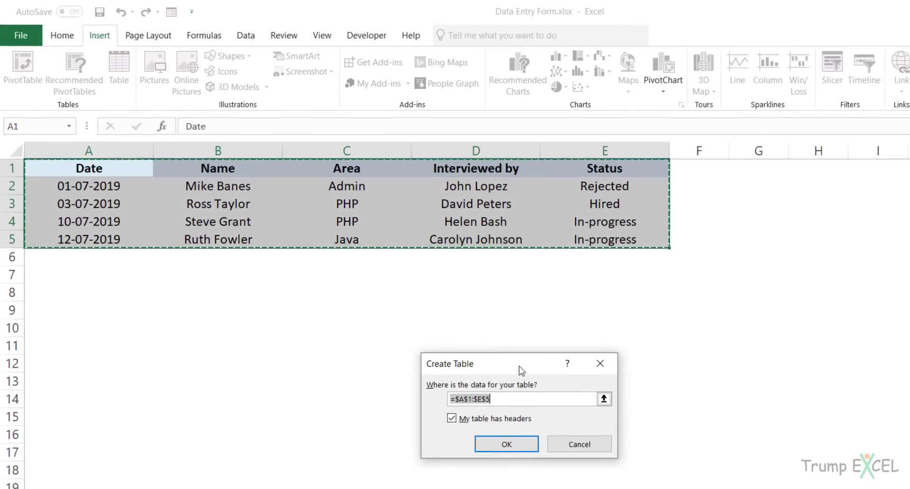
{"action": "left_click_drag", "start_coordinate": [521, 366], "coordinate": [484, 291]}
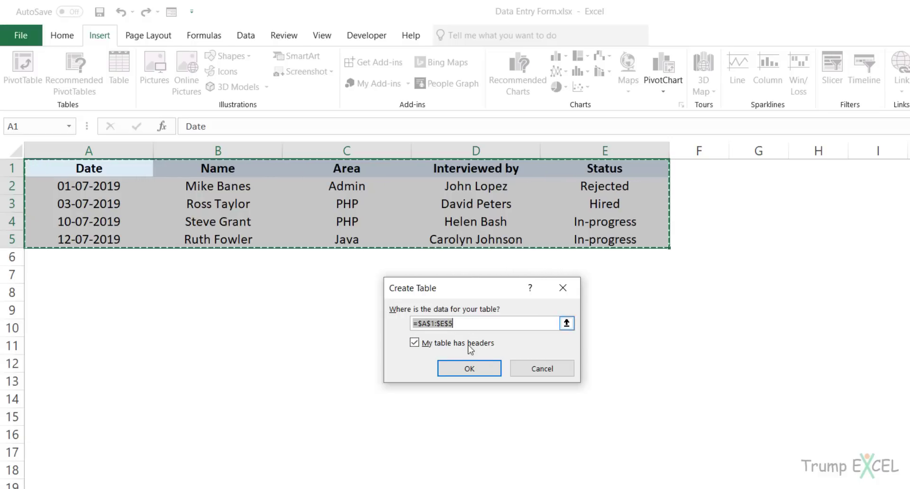
{"action": "left_click", "coordinate": [469, 368]}
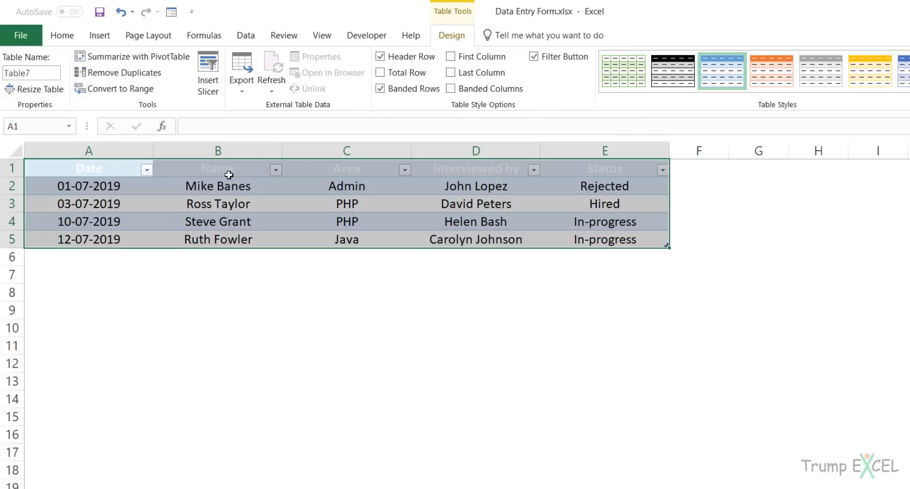
Set the table's header row font color to dark.
{"action": "left_click_drag", "start_coordinate": [89, 169], "coordinate": [559, 169]}
{"action": "left_click", "coordinate": [72, 38]}
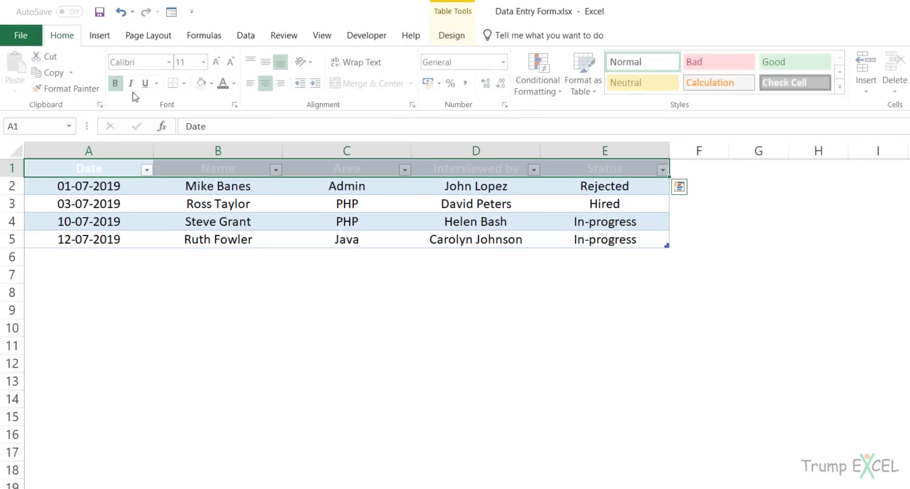
{"action": "left_click", "coordinate": [222, 83]}
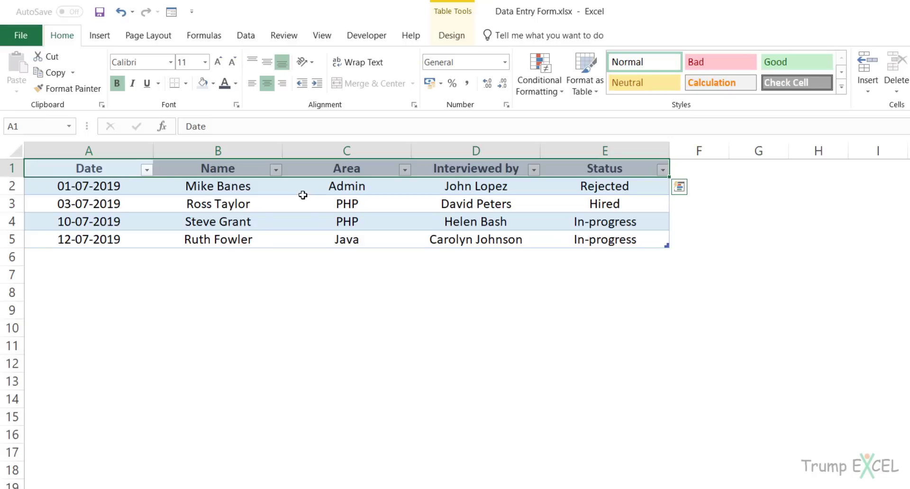
{"action": "left_click", "coordinate": [97, 226]}
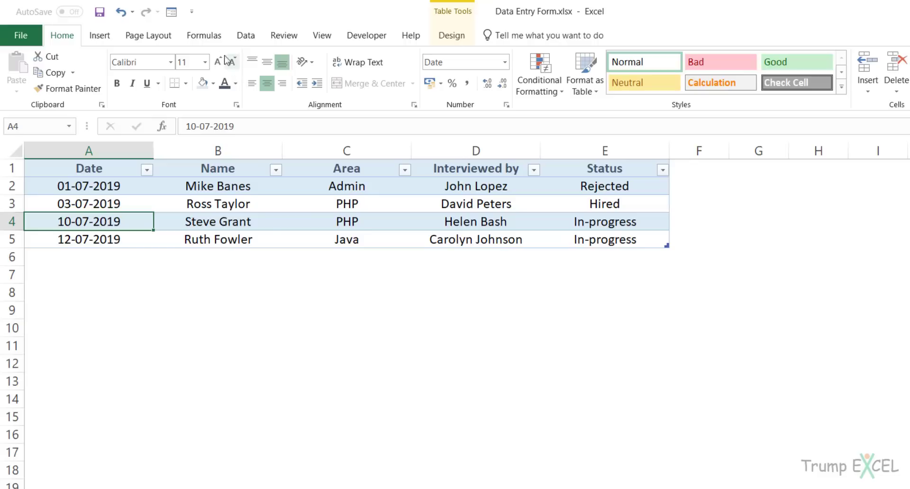
Open the Sheet1 data form from the Quick Access Toolbar and move it into view.
{"action": "left_click", "coordinate": [171, 14]}
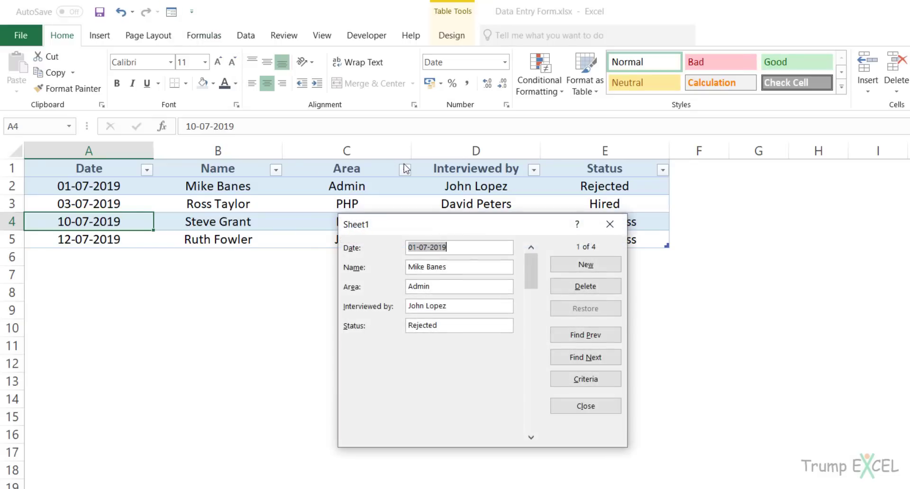
{"action": "left_click_drag", "start_coordinate": [460, 224], "coordinate": [488, 280]}
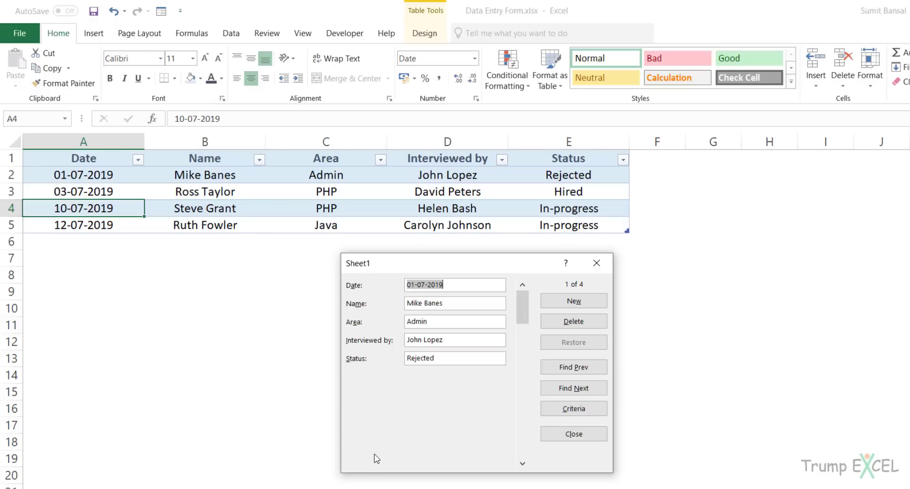
{"action": "left_click_drag", "start_coordinate": [525, 320], "coordinate": [525, 300]}
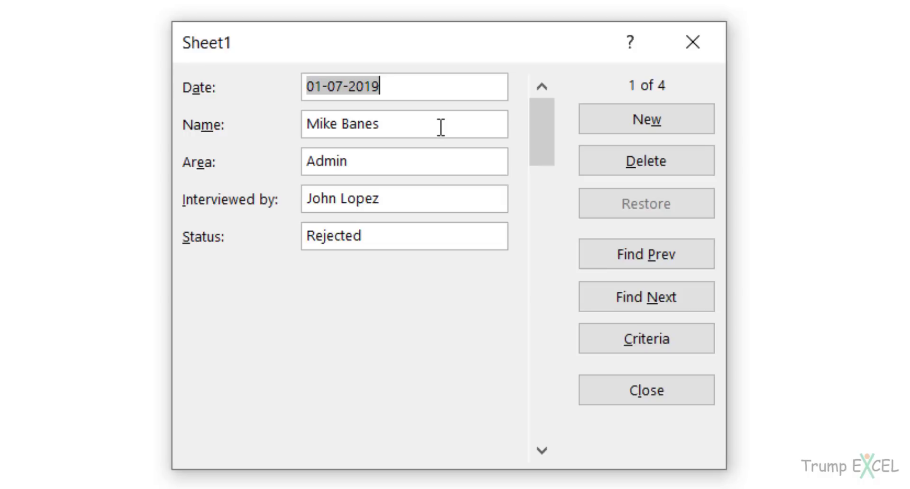
Add a record dated 15-07-2019 with candidate name, area Excel, interviewer and status In-Progress.
{"action": "left_click", "coordinate": [615, 120]}
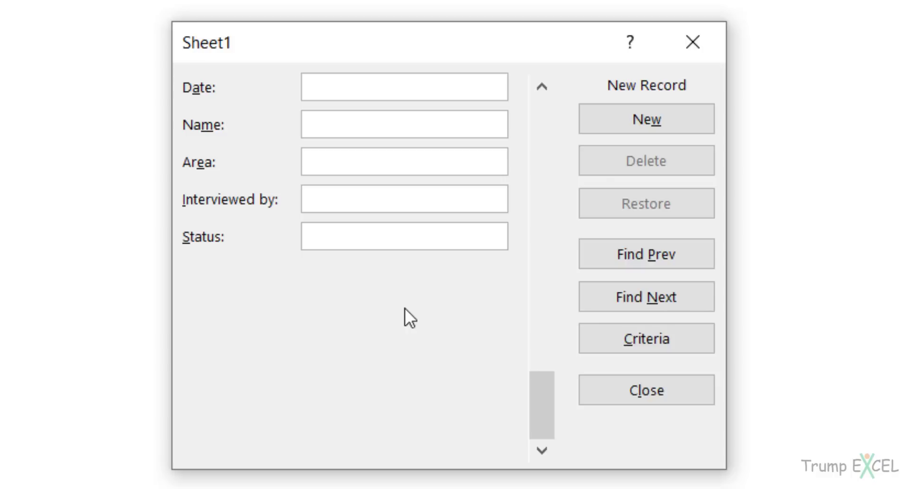
{"action": "type", "text": "15-07"}
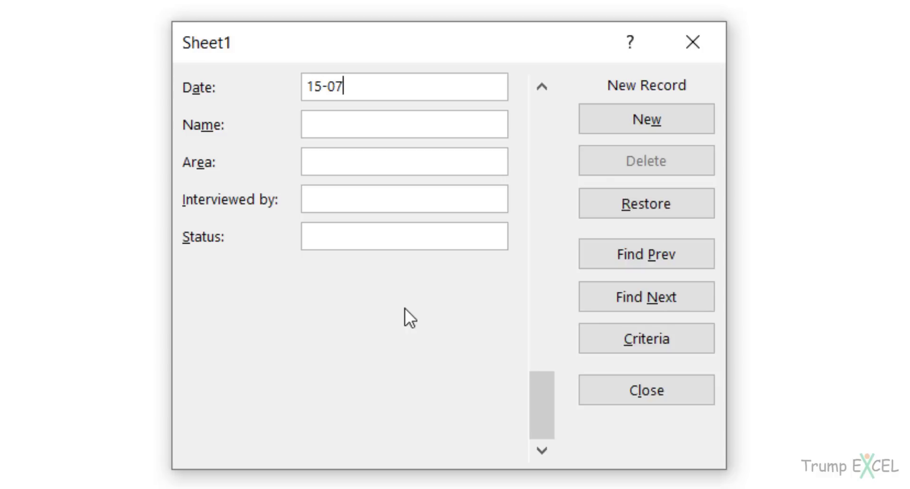
{"action": "type", "text": "-2019"}
{"action": "left_click", "coordinate": [374, 124]}
{"action": "key", "text": "Tab"}
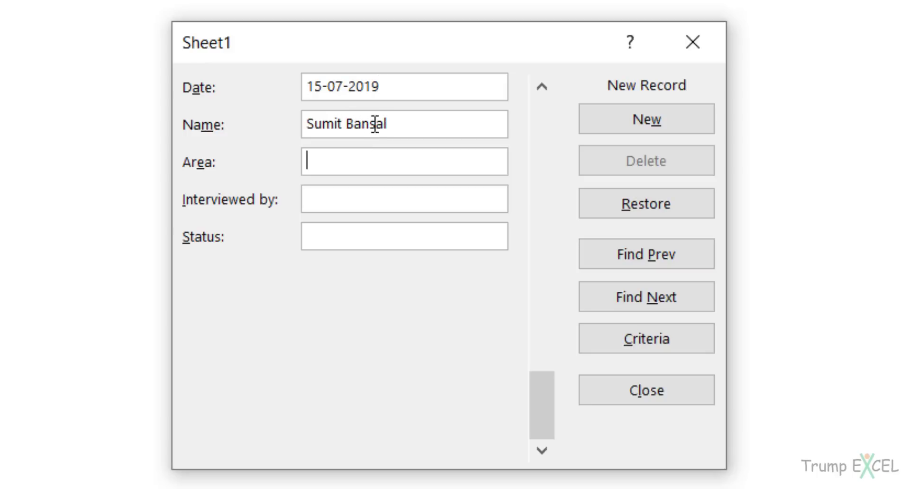
{"action": "type", "text": "Excel"}
{"action": "key", "text": "Tab"}
{"action": "type", "text": "Arjun"}
{"action": "key", "text": "Tab"}
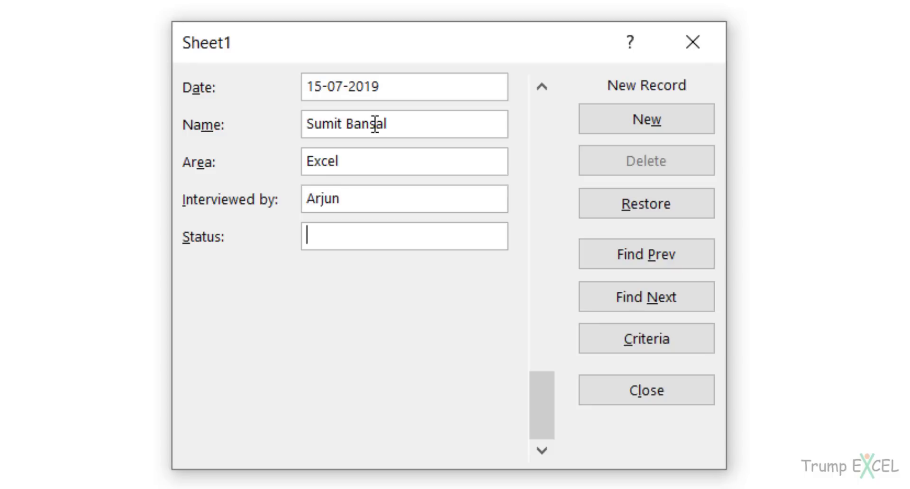
{"action": "type", "text": "In-Progress"}
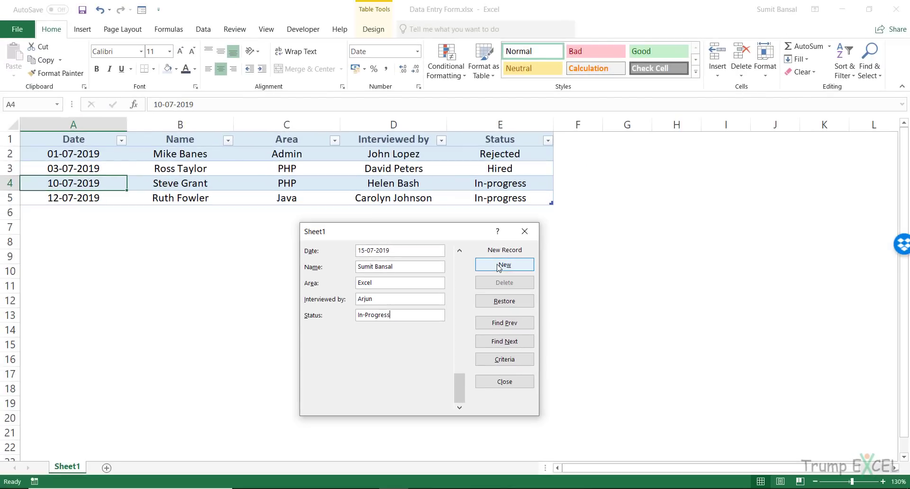
{"action": "left_click", "coordinate": [498, 268]}
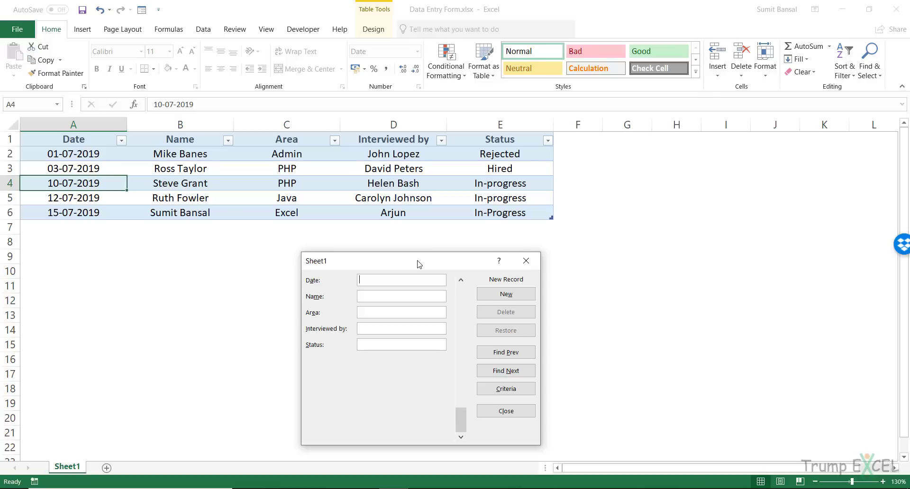
{"action": "left_click_drag", "start_coordinate": [417, 261], "coordinate": [453, 210]}
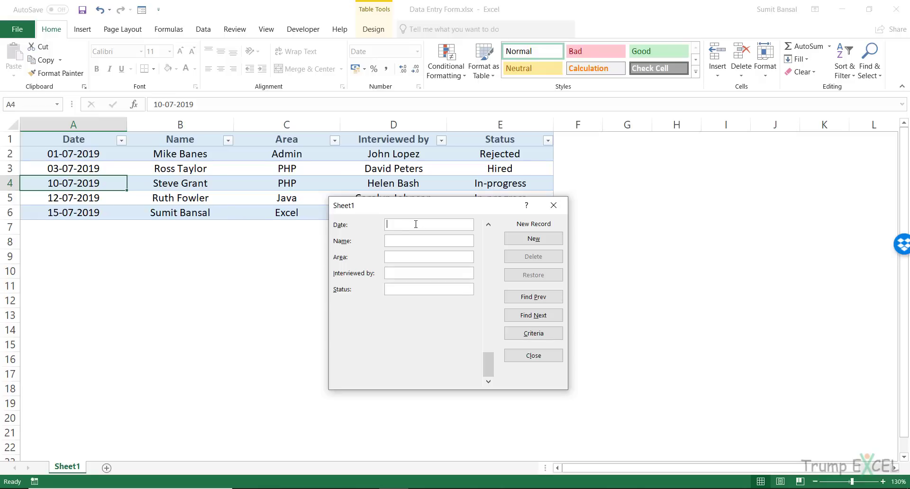
{"action": "left_click_drag", "start_coordinate": [424, 209], "coordinate": [410, 277]}
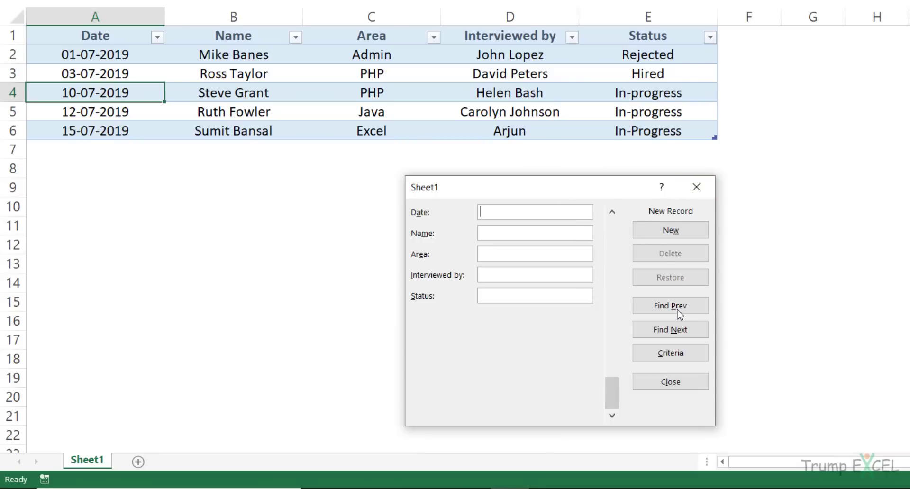
Step forward and back through the five interview records with the form's scroll arrows.
{"action": "left_click_drag", "start_coordinate": [616, 400], "coordinate": [622, 232]}
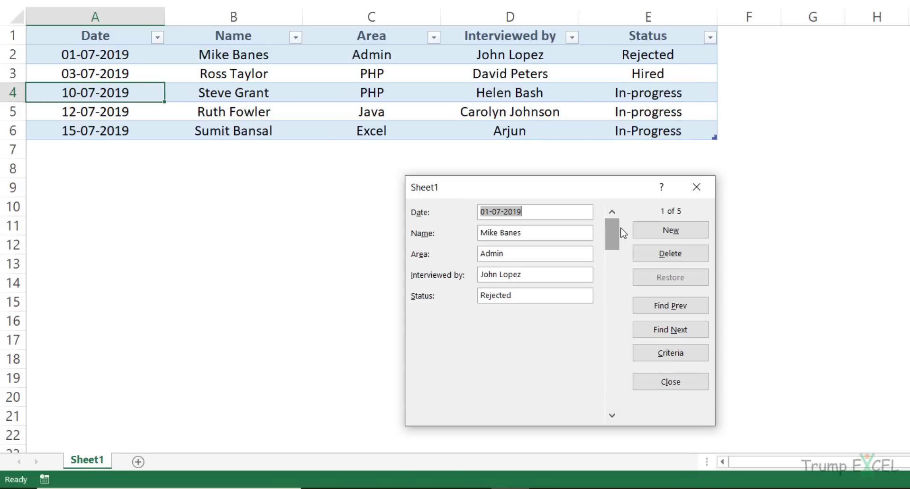
{"action": "left_click", "coordinate": [612, 416]}
{"action": "left_click", "coordinate": [611, 415]}
{"action": "left_click", "coordinate": [612, 415]}
{"action": "left_click", "coordinate": [612, 416]}
{"action": "left_click", "coordinate": [612, 416]}
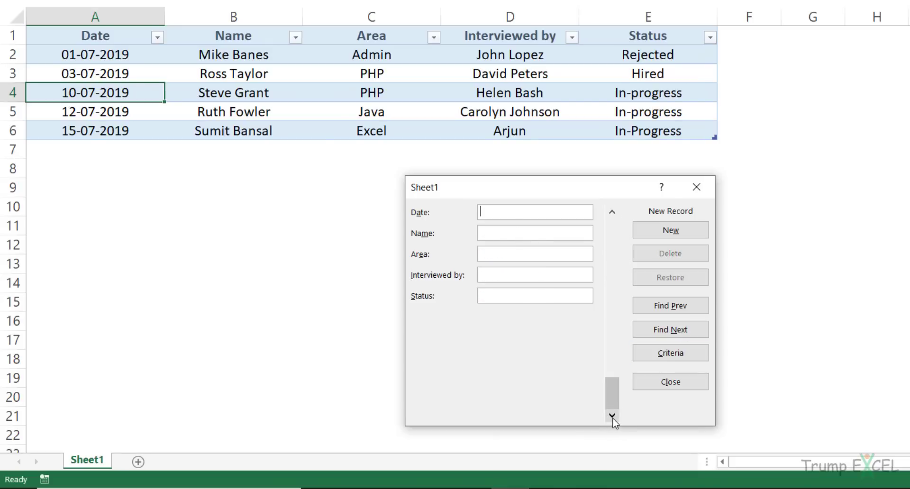
{"action": "left_click", "coordinate": [612, 212]}
{"action": "left_click", "coordinate": [612, 212]}
{"action": "left_click", "coordinate": [611, 212]}
{"action": "left_click", "coordinate": [612, 212]}
{"action": "left_click", "coordinate": [612, 213]}
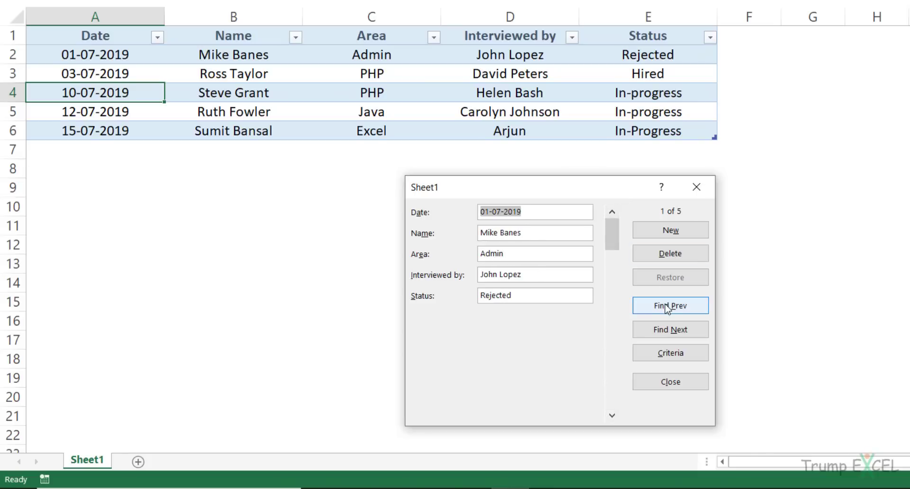
Browse with Find Next and Find Prev, then switch the form to Criteria mode.
{"action": "left_click", "coordinate": [671, 330]}
{"action": "left_click", "coordinate": [671, 307]}
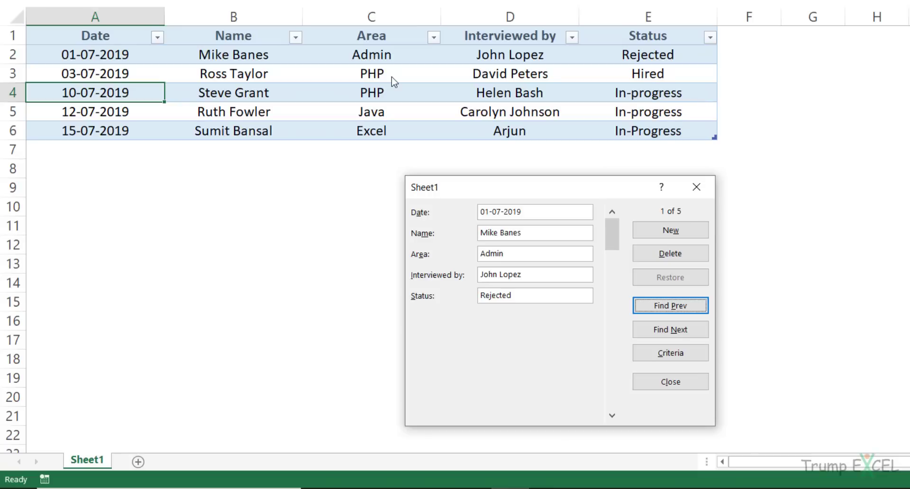
{"action": "left_click", "coordinate": [662, 361]}
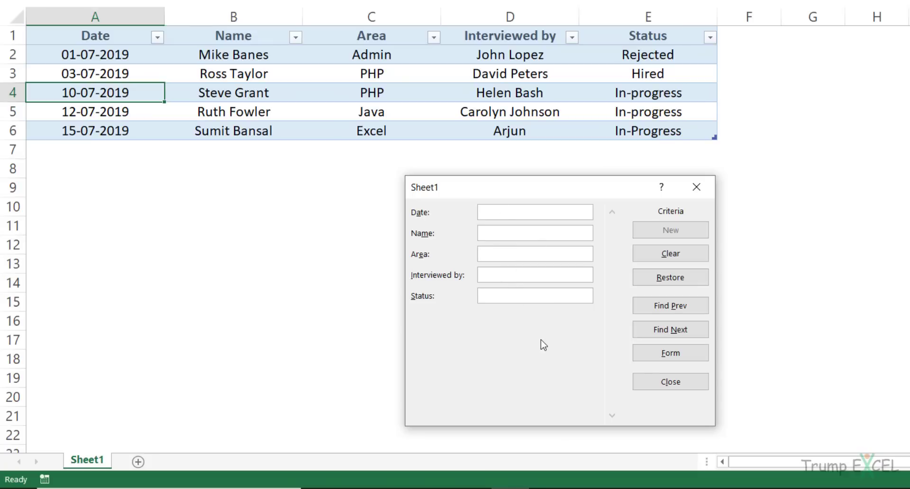
Enter PHP as the Area criterion and step through the matching records.
{"action": "type", "text": "PHP"}
{"action": "left_click", "coordinate": [681, 330]}
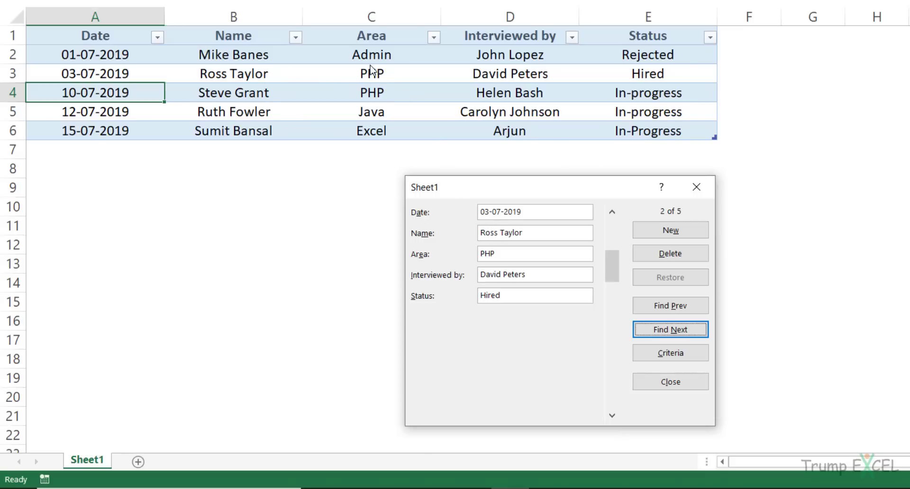
{"action": "left_click", "coordinate": [675, 334]}
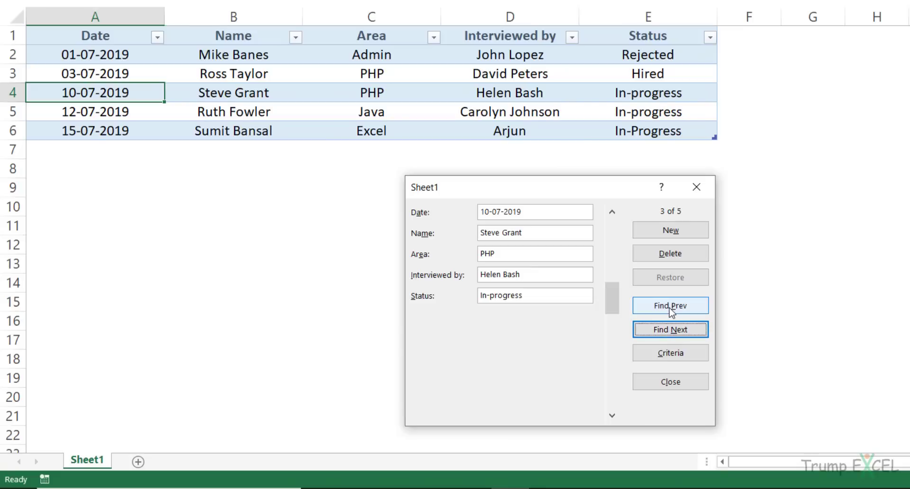
{"action": "left_click", "coordinate": [672, 310]}
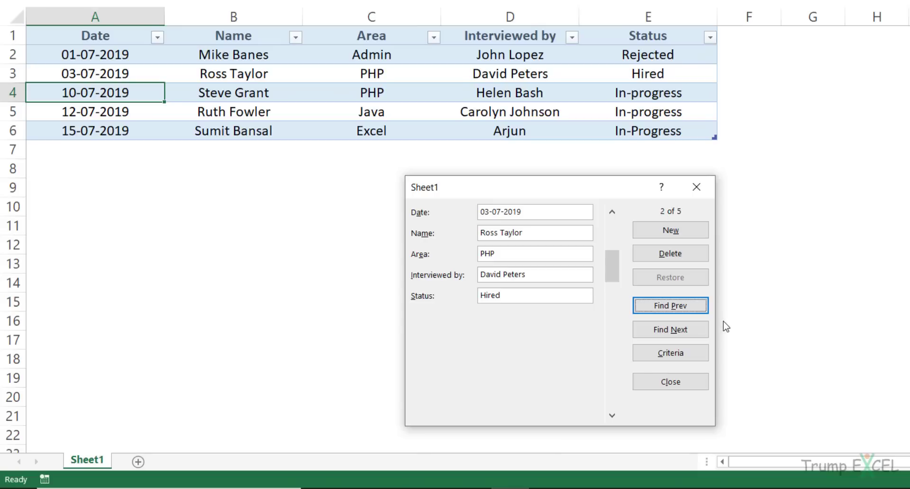
Return to Criteria and delete the PHP Area criterion.
{"action": "left_click", "coordinate": [694, 360]}
{"action": "left_click", "coordinate": [527, 252]}
{"action": "key", "text": "BackSpace"}
{"action": "key", "text": "BackSpace"}
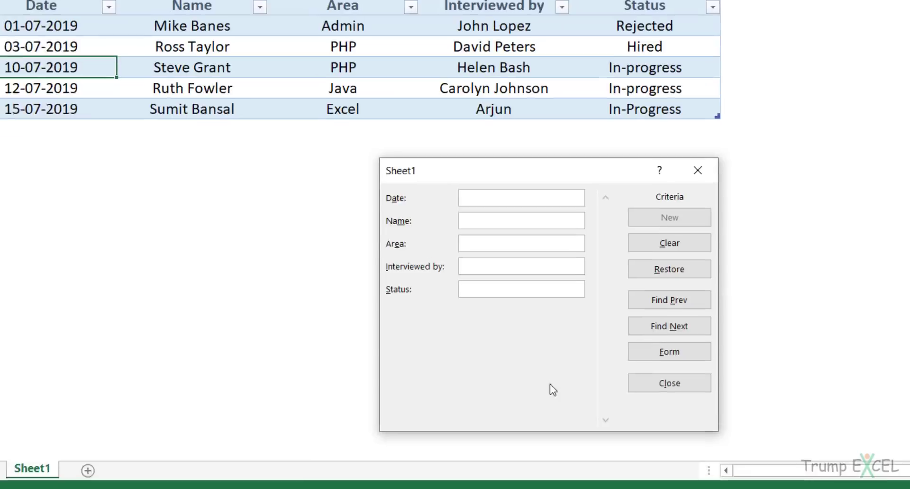
Browse records matching Status criterion *progress forward and back, then return to Criteria.
{"action": "type", "text": "*progress"}
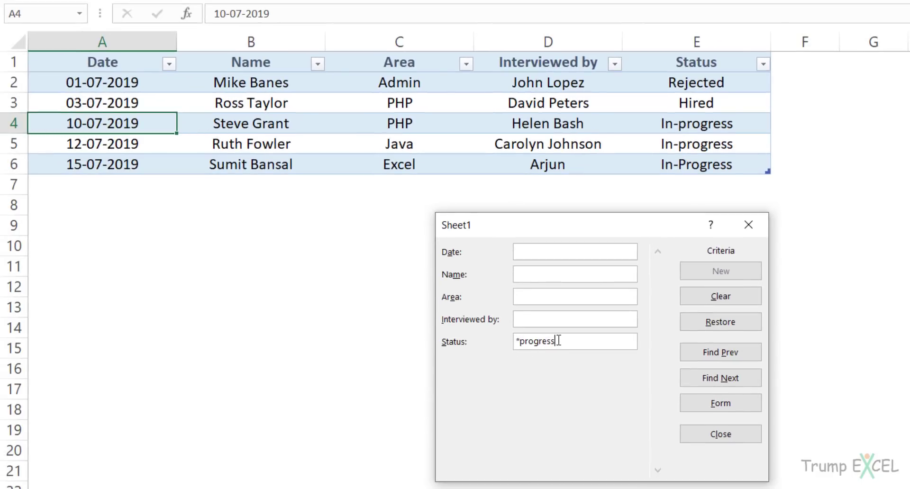
{"action": "left_click", "coordinate": [723, 379]}
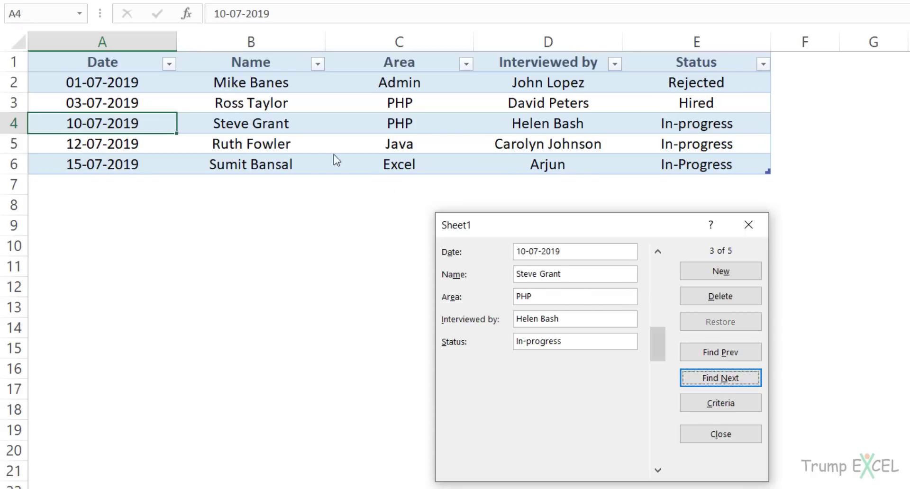
{"action": "left_click", "coordinate": [747, 383]}
{"action": "left_click", "coordinate": [735, 382]}
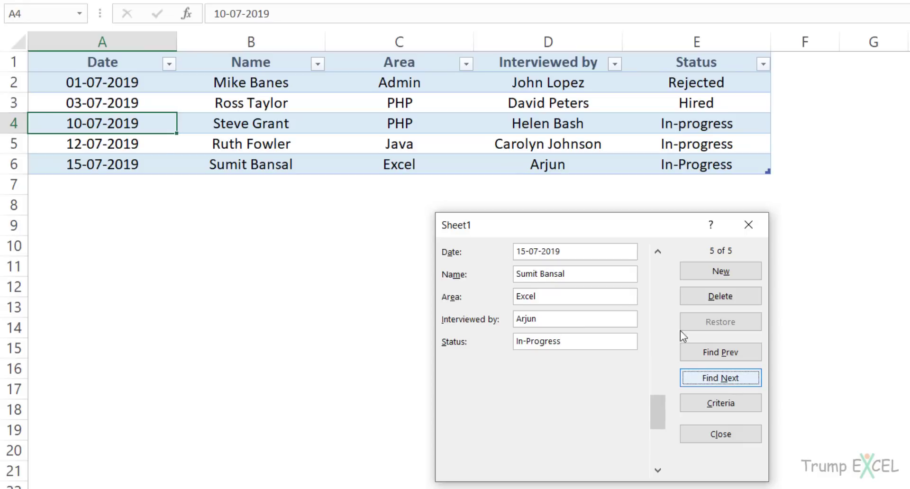
{"action": "left_click", "coordinate": [709, 354]}
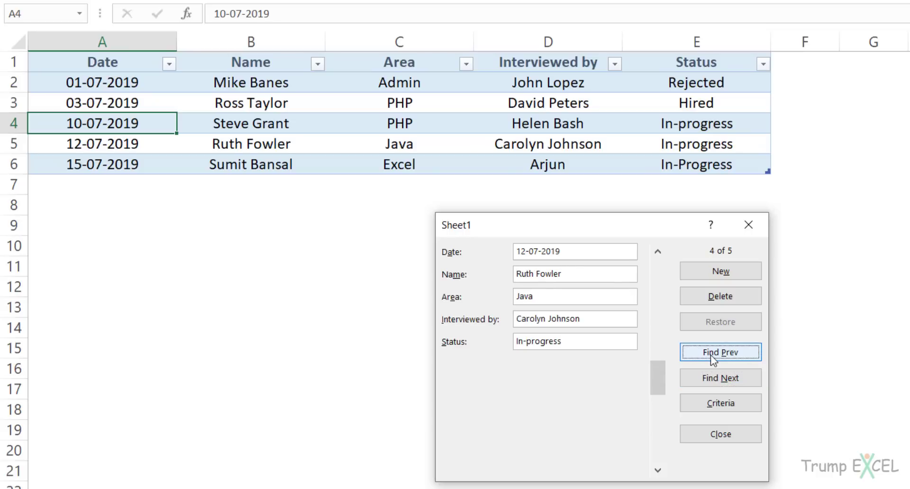
{"action": "left_click", "coordinate": [709, 355]}
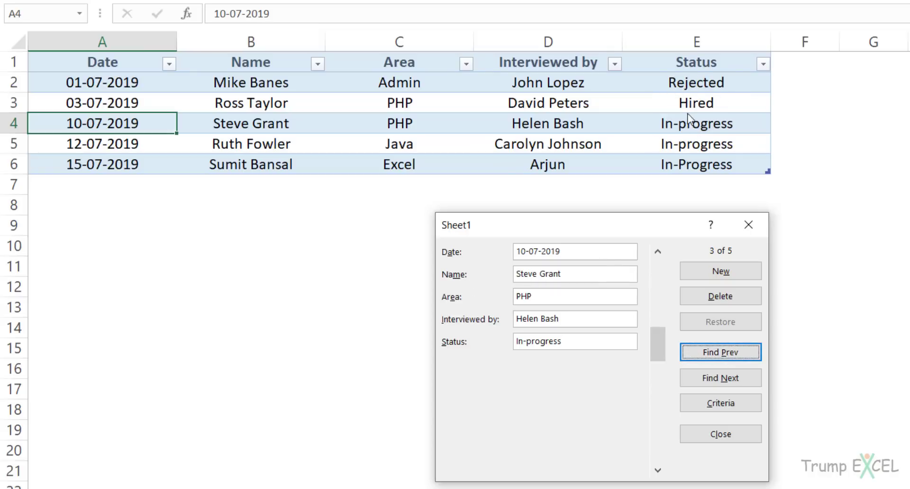
{"action": "left_click", "coordinate": [717, 405]}
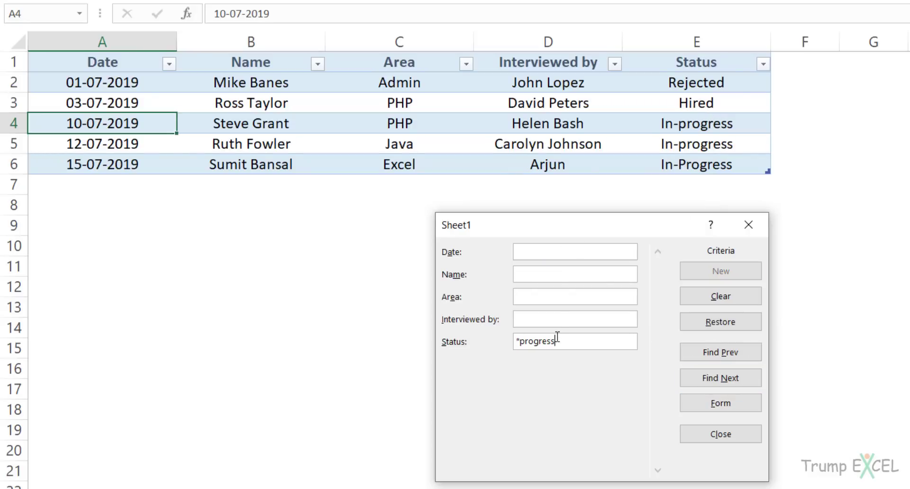
Replace the Status criterion with Date >10-07-2019 and browse the matching records.
{"action": "key", "text": "BackSpace"}
{"action": "key", "text": "BackSpace"}
{"action": "key", "text": "BackSpace"}
{"action": "key", "text": "BackSpace"}
{"action": "key", "text": "BackSpace"}
{"action": "key", "text": "BackSpace"}
{"action": "key", "text": "BackSpace"}
{"action": "key", "text": "BackSpace"}
{"action": "left_click", "coordinate": [547, 254]}
{"action": "type", "text": "10-07-2019"}
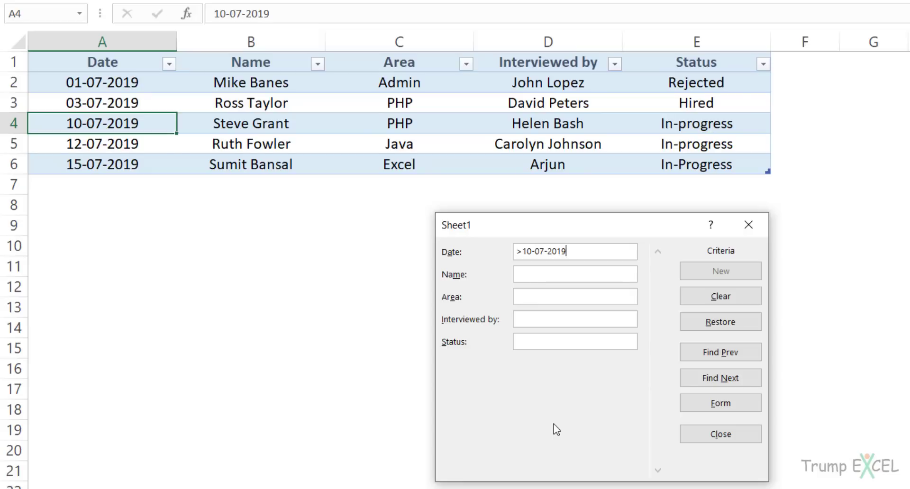
{"action": "left_click", "coordinate": [723, 378]}
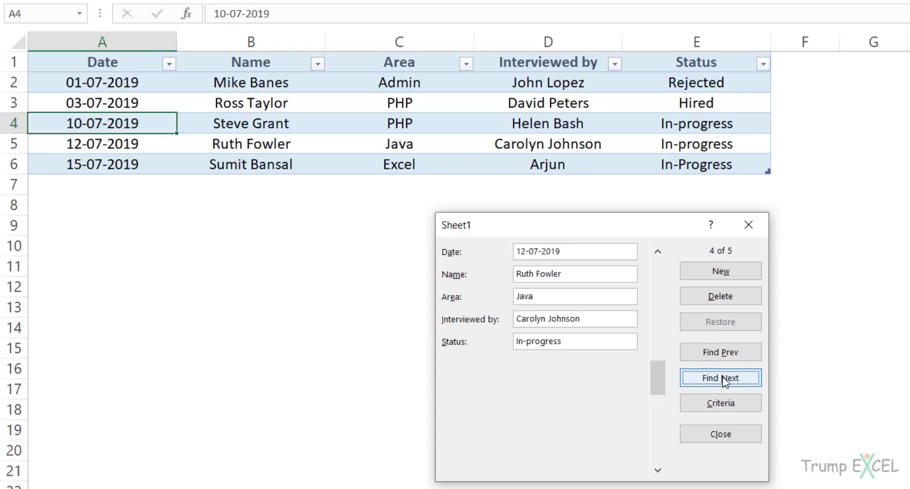
{"action": "left_click", "coordinate": [716, 379]}
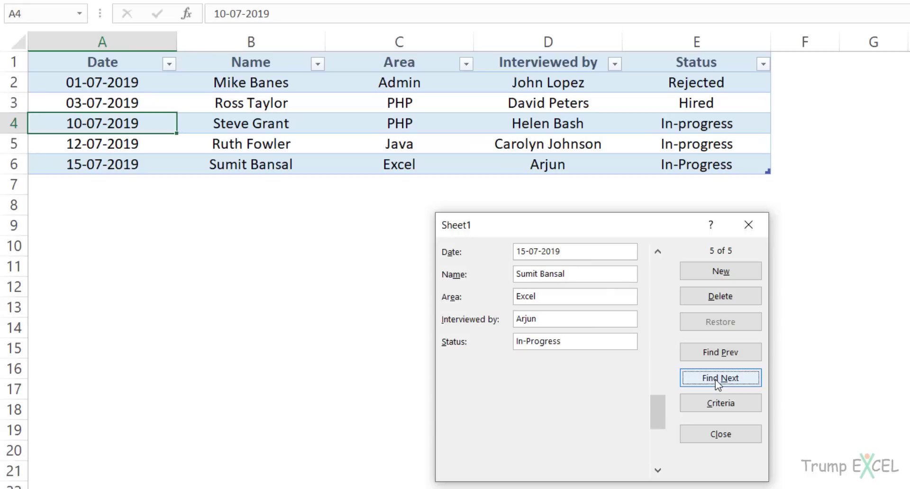
{"action": "left_click", "coordinate": [711, 355]}
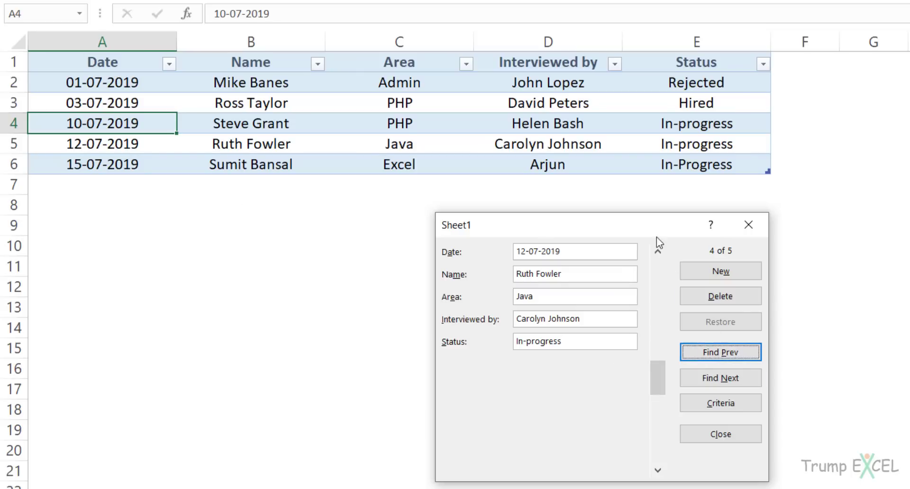
Scroll back and forth through all records with the form's arrows, then return to Criteria.
{"action": "left_click", "coordinate": [657, 252]}
{"action": "left_click", "coordinate": [658, 252]}
{"action": "left_click", "coordinate": [657, 252]}
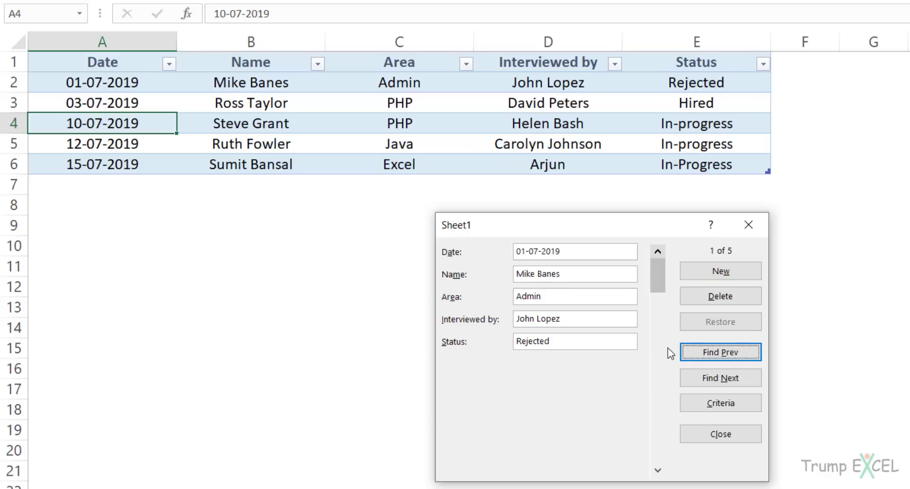
{"action": "left_click", "coordinate": [657, 471]}
{"action": "left_click", "coordinate": [658, 470]}
{"action": "left_click", "coordinate": [657, 471]}
{"action": "left_click", "coordinate": [657, 471]}
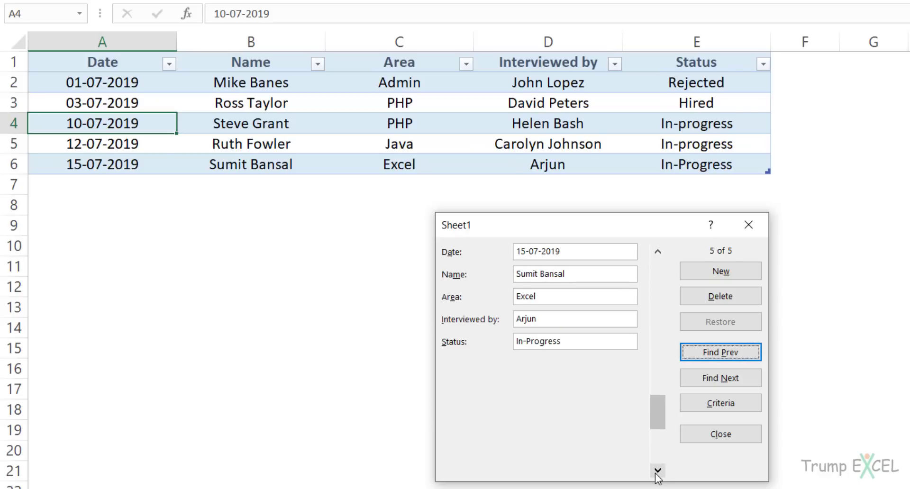
{"action": "left_click", "coordinate": [657, 471]}
{"action": "left_click", "coordinate": [657, 252]}
{"action": "left_click", "coordinate": [657, 252]}
{"action": "left_click", "coordinate": [657, 253]}
{"action": "left_click", "coordinate": [657, 252]}
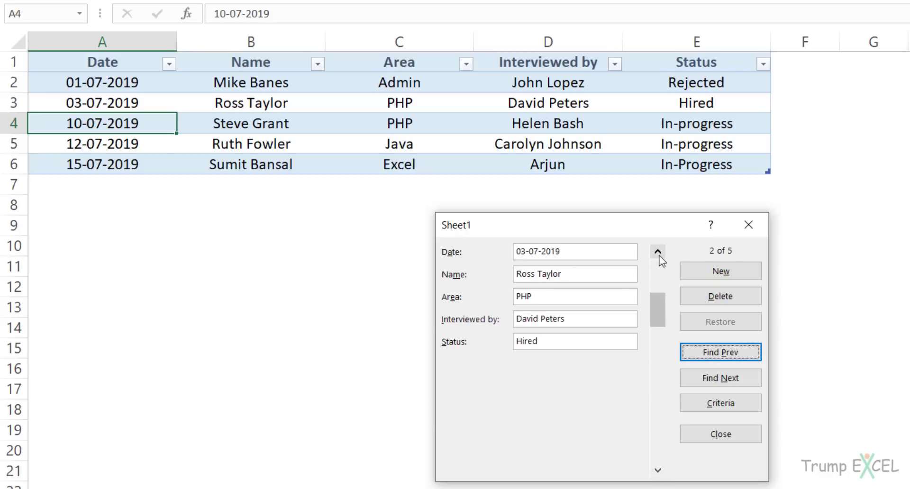
{"action": "left_click", "coordinate": [657, 252]}
{"action": "left_click", "coordinate": [725, 402]}
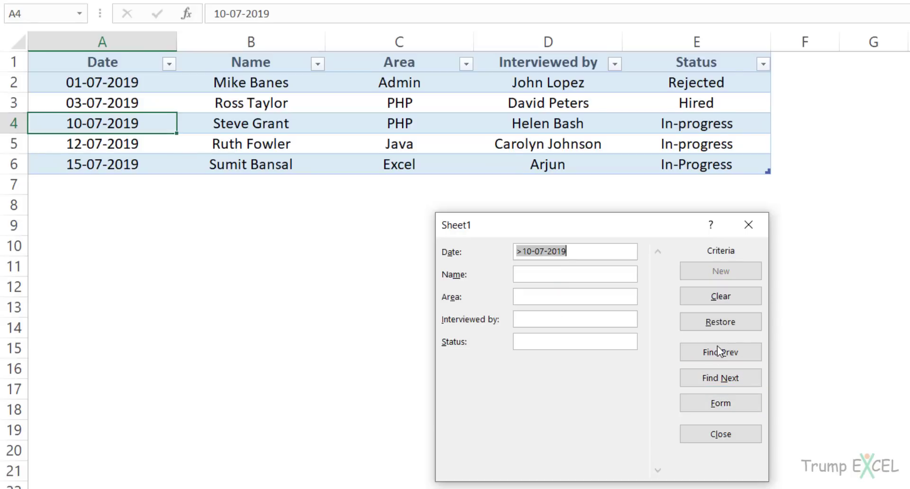
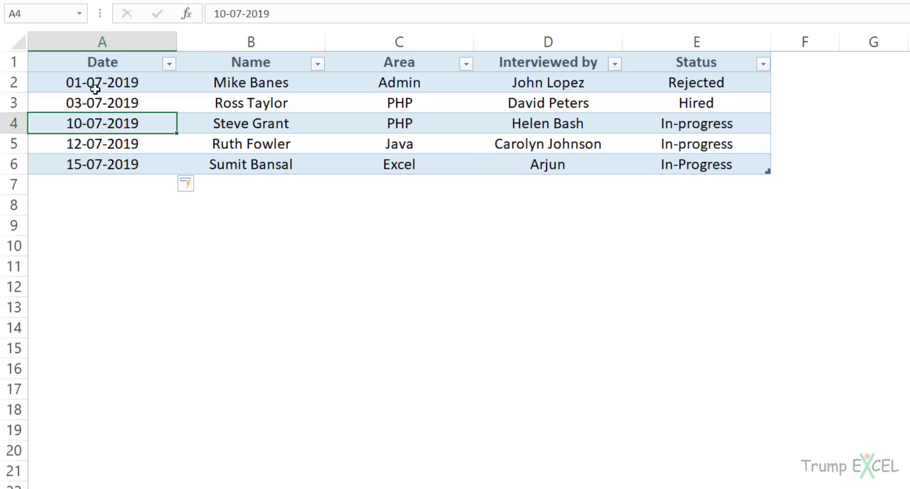
Limit cells from A2 down to dates between 01-07-2019 and 31-12-2019.
{"action": "left_click_drag", "start_coordinate": [94, 83], "coordinate": [96, 476]}
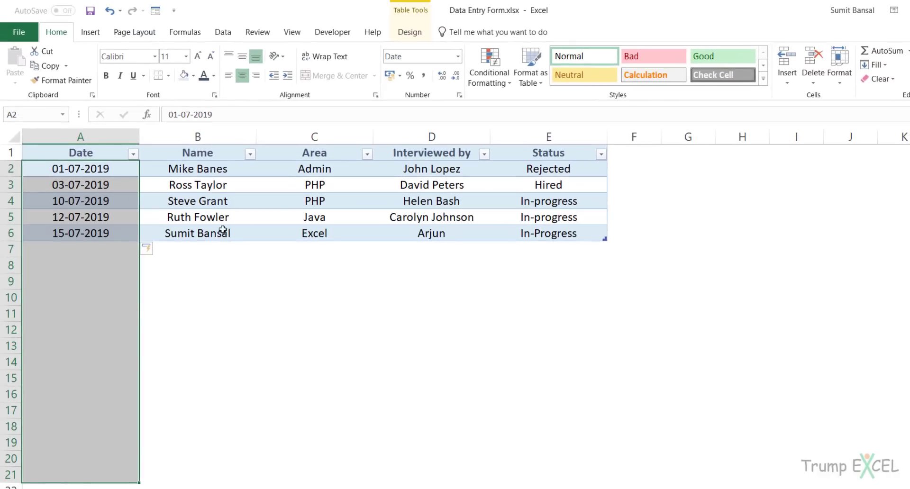
{"action": "left_click", "coordinate": [222, 32]}
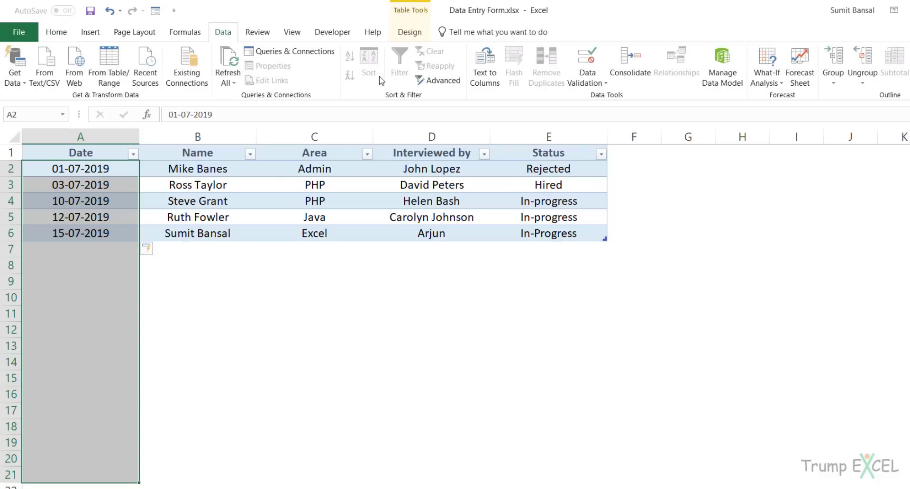
{"action": "left_click", "coordinate": [588, 59]}
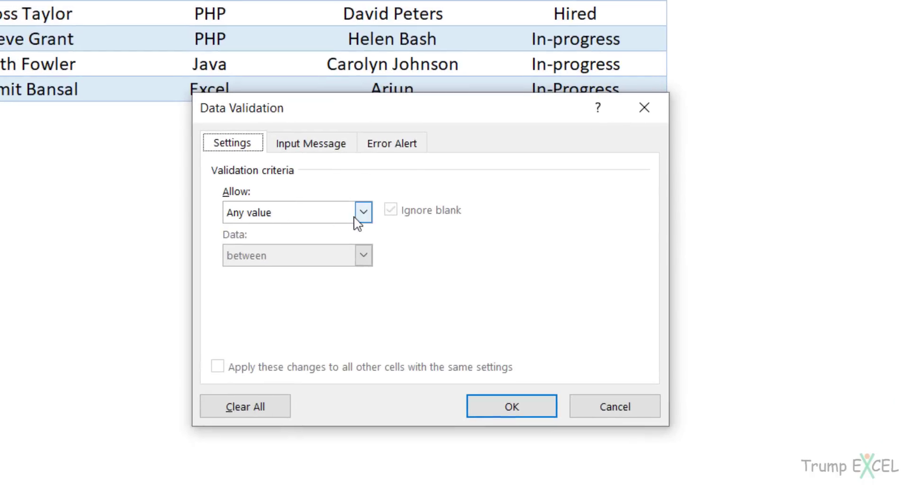
{"action": "left_click", "coordinate": [362, 214]}
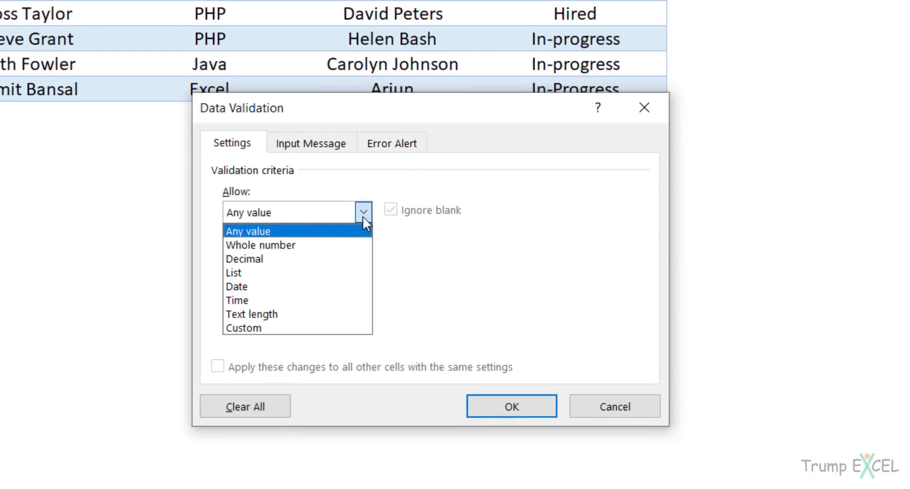
{"action": "left_click", "coordinate": [301, 288]}
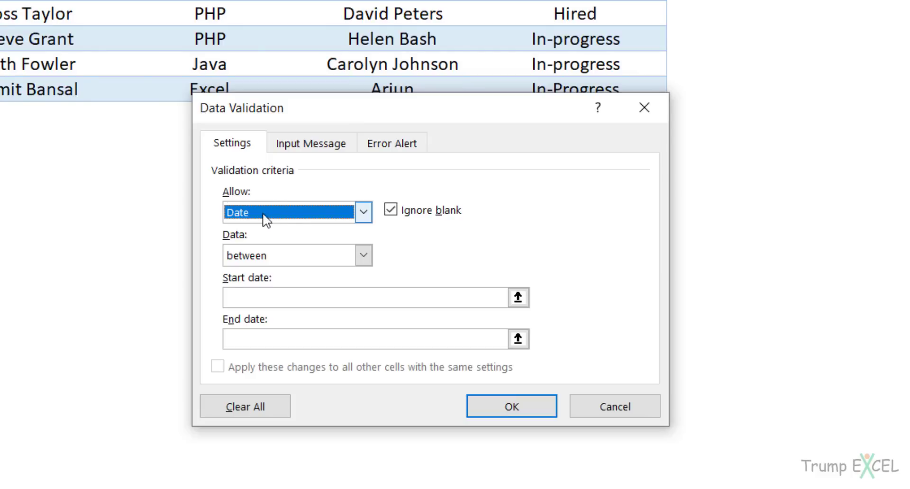
{"action": "left_click", "coordinate": [286, 295]}
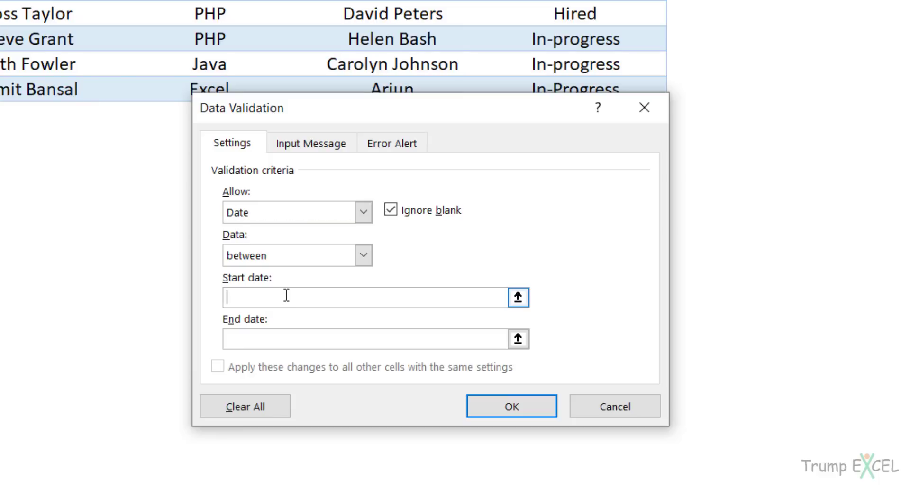
{"action": "type", "text": "01-07-2019"}
{"action": "key", "text": "Tab"}
{"action": "type", "text": "31-12"}
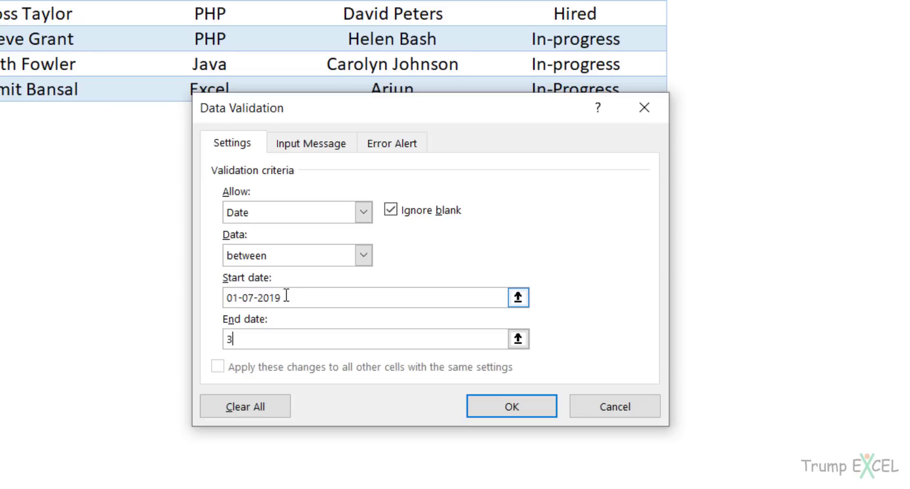
{"action": "type", "text": "-120"}
{"action": "key", "text": "BackSpace"}
{"action": "key", "text": "BackSpace"}
{"action": "key", "text": "BackSpace"}
{"action": "type", "text": "2019"}
{"action": "left_click", "coordinate": [471, 405]}
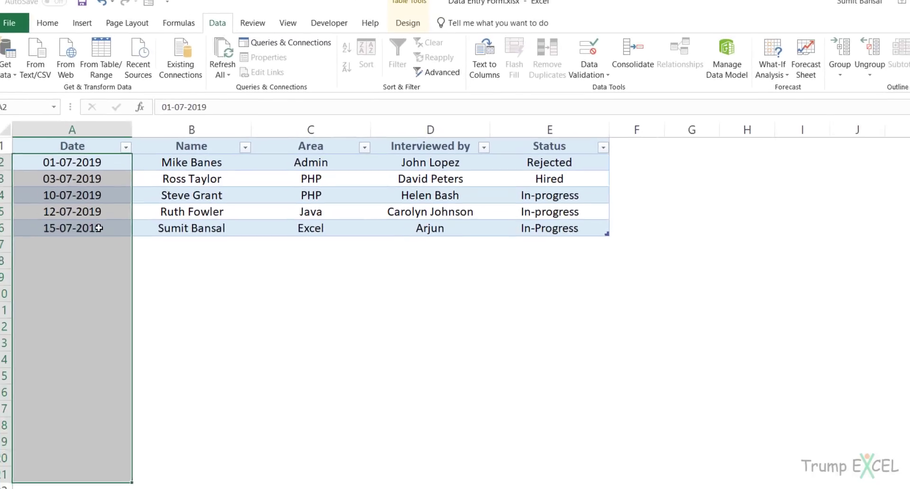
Open the interview table's data form and enter 01-03-2020 as a new record's date.
{"action": "left_click", "coordinate": [98, 228]}
{"action": "left_click", "coordinate": [148, 1]}
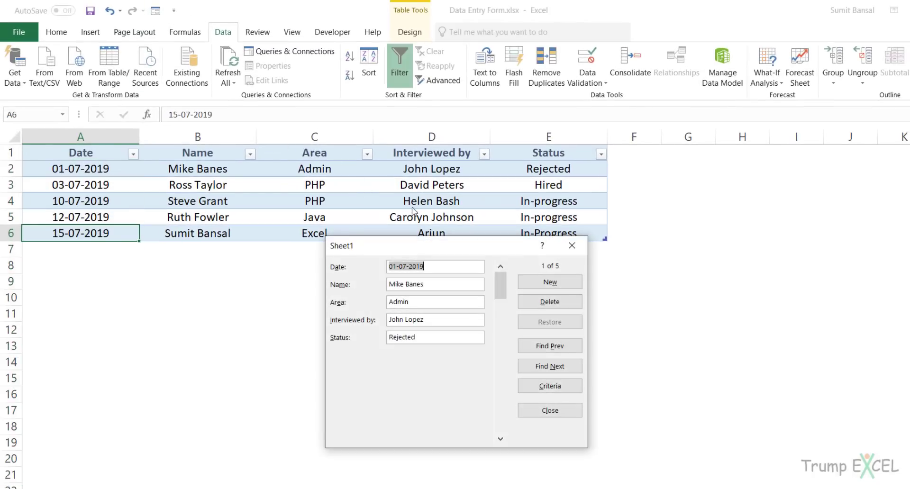
{"action": "left_click_drag", "start_coordinate": [424, 246], "coordinate": [408, 230]}
{"action": "left_click", "coordinate": [533, 267]}
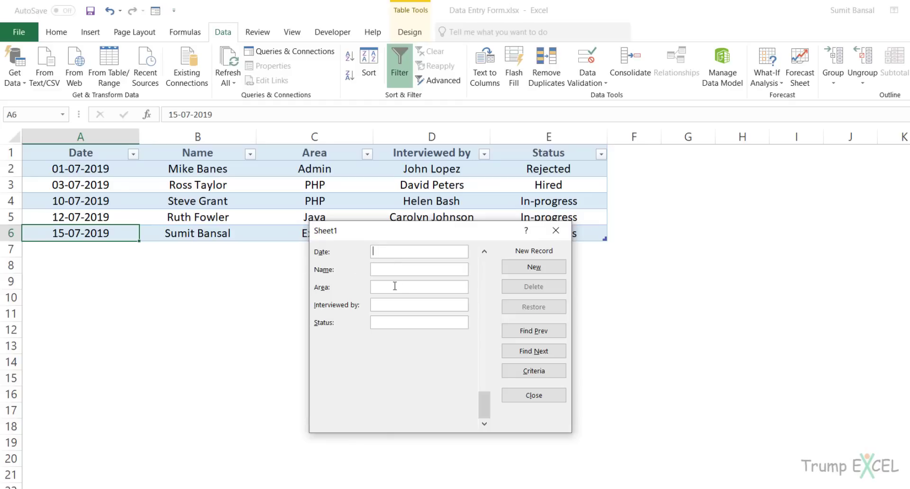
{"action": "type", "text": "01-03-2020"}
Submit the 01-03-2020 record and cancel the validation error it triggers.
{"action": "left_click", "coordinate": [531, 266]}
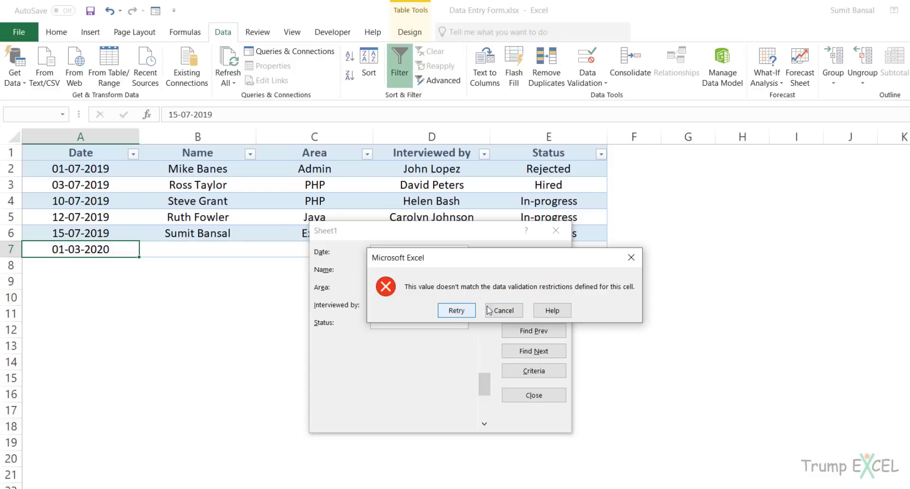
{"action": "left_click", "coordinate": [630, 257]}
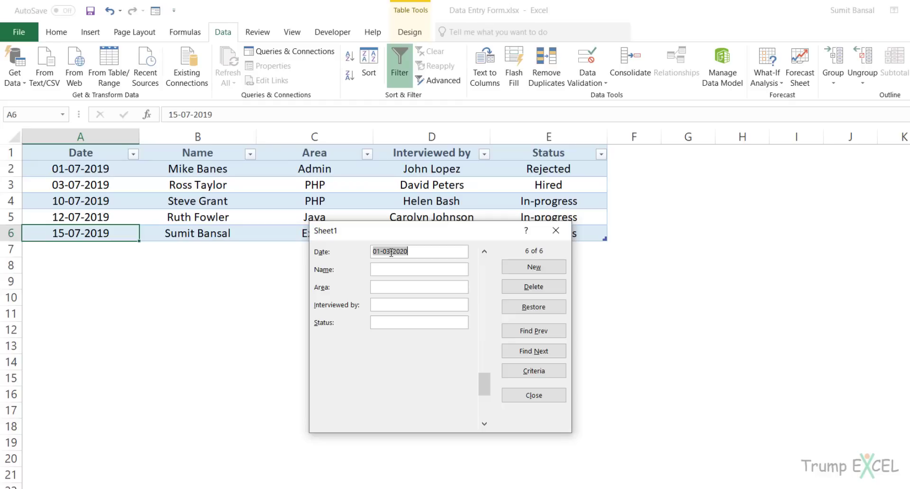
Submit 'test' as the date, dismiss the validation error, and close the data form.
{"action": "key", "text": "BackSpace"}
{"action": "type", "text": "test"}
{"action": "left_click", "coordinate": [507, 266]}
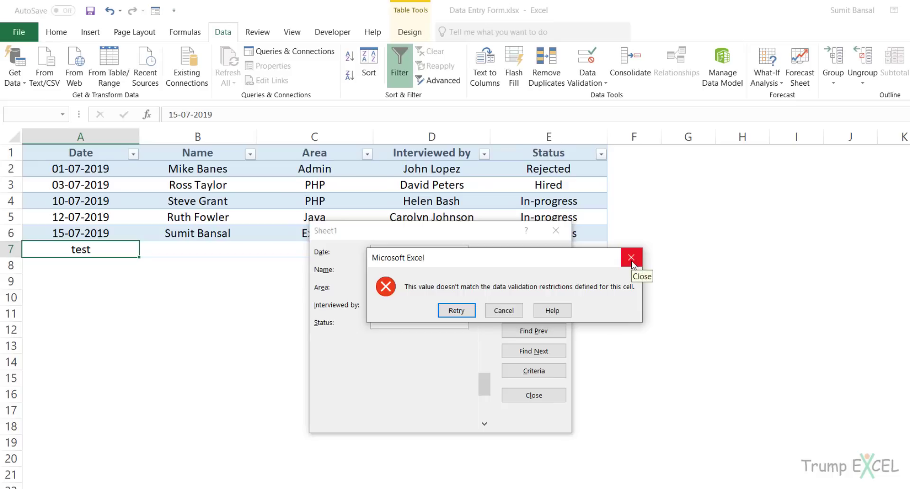
{"action": "left_click", "coordinate": [632, 264]}
{"action": "left_click", "coordinate": [556, 231]}
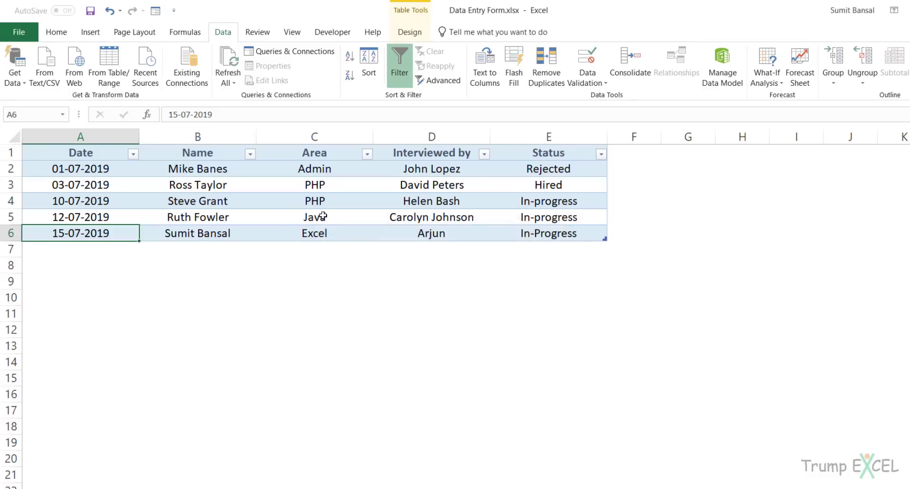